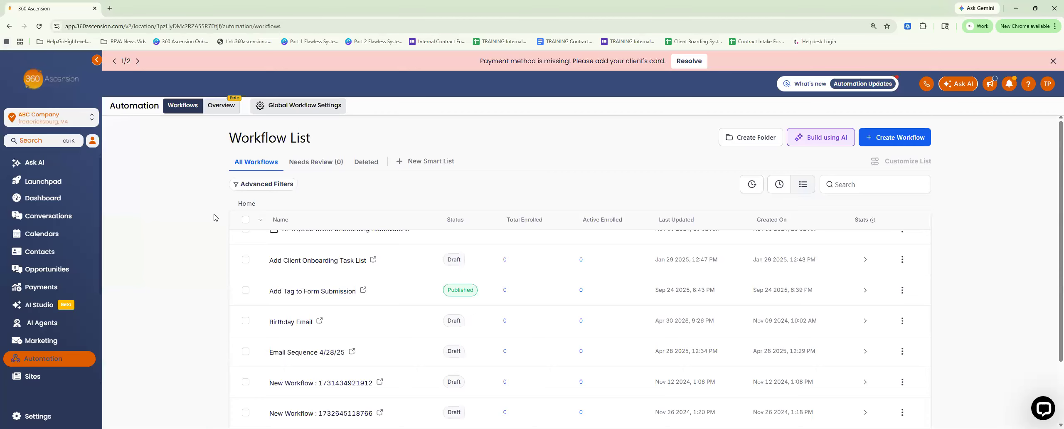
- Create a new blank workflow from the workflow list
{"action": "scroll", "coordinate": [208, 218], "scroll_direction": "down", "scroll_amount": 2}
{"action": "scroll", "coordinate": [512, 231], "scroll_direction": "up", "scroll_amount": 3}
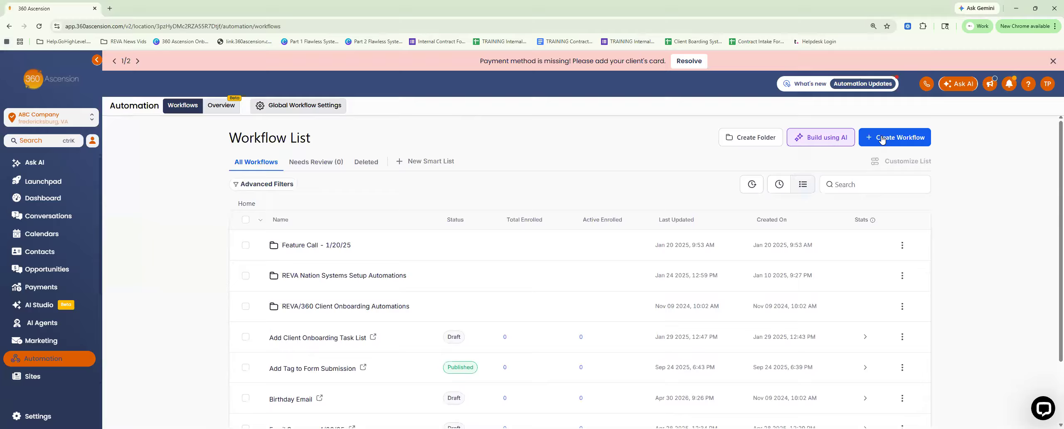
{"action": "left_click", "coordinate": [883, 139]}
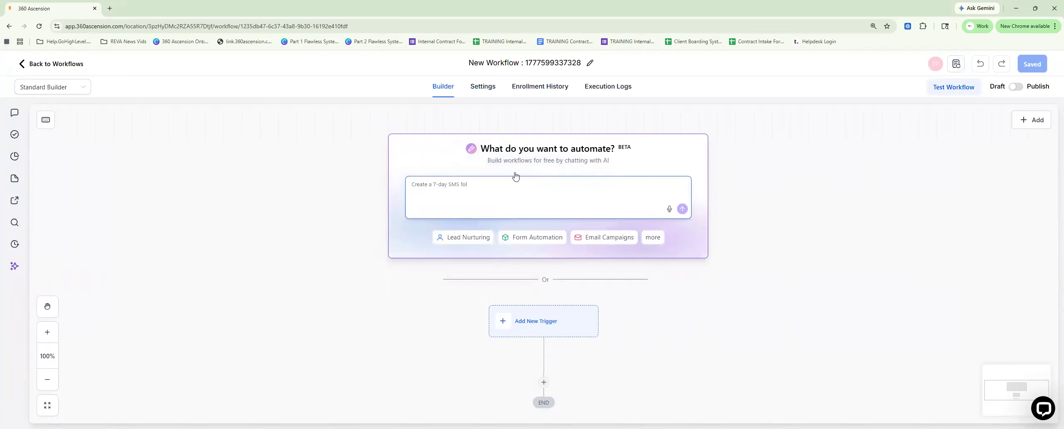
- Rename the new workflow as "Client Text Messages"
{"action": "left_click", "coordinate": [546, 192]}
{"action": "left_click", "coordinate": [536, 64]}
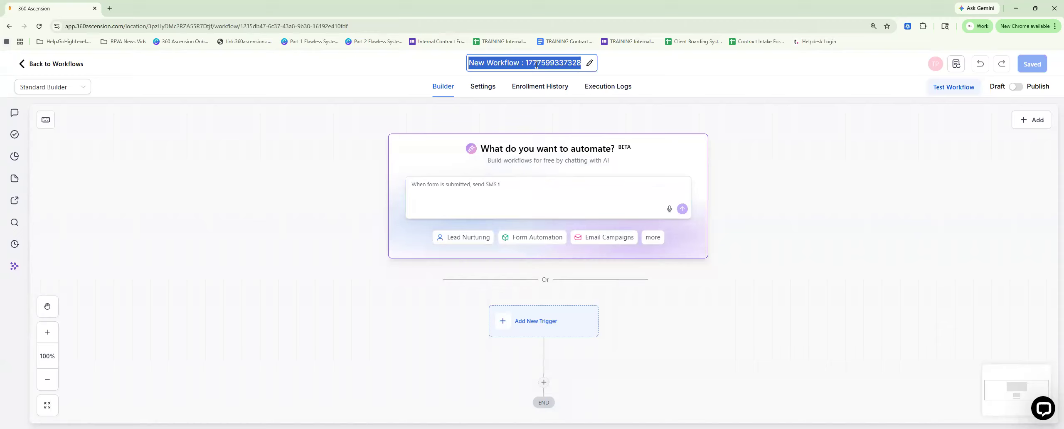
{"action": "type", "text": "Cl"}
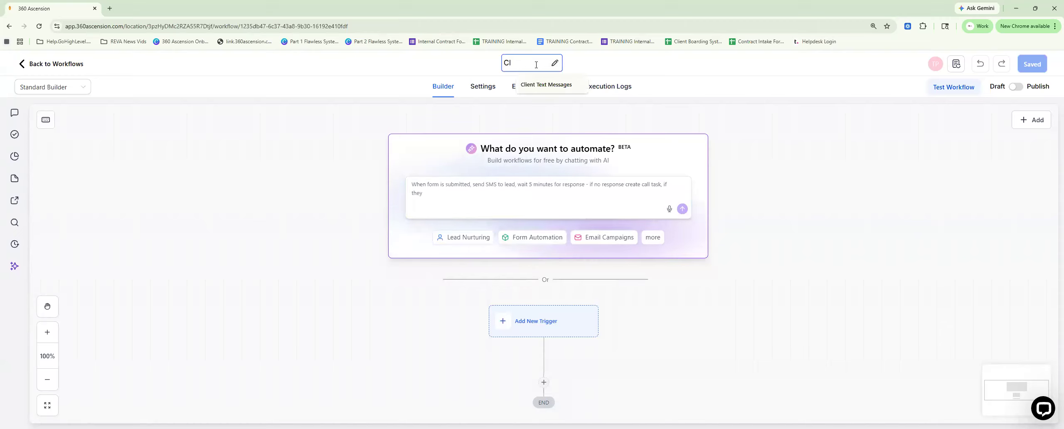
{"action": "left_click", "coordinate": [539, 84]}
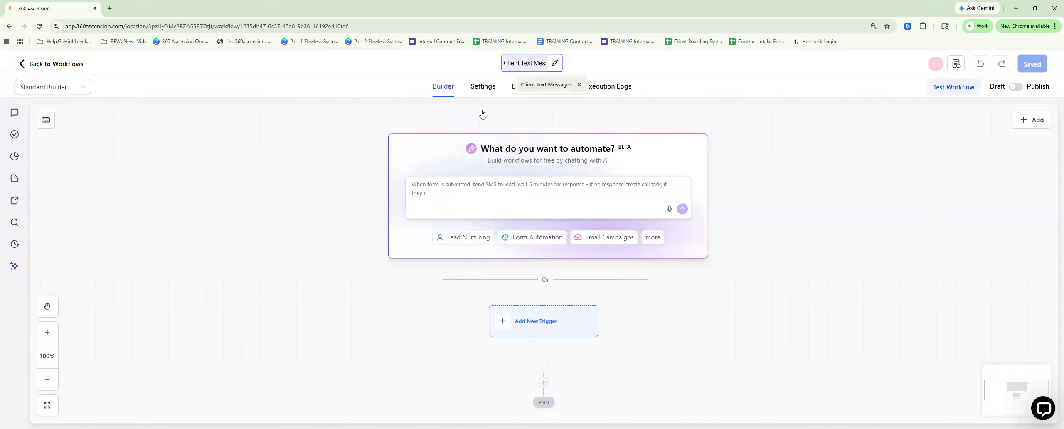
{"action": "key", "text": "Return"}
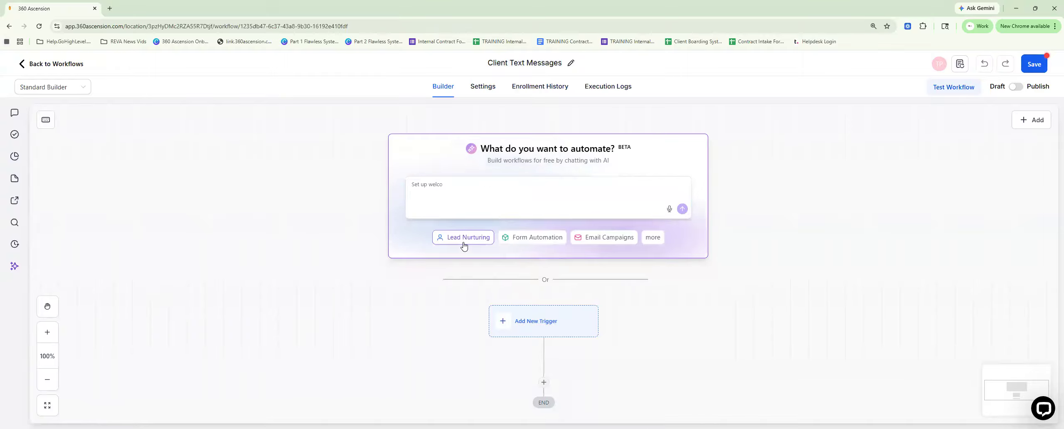
- Add a Contact Tag trigger to the workflow, finding it with the search term "tag"
{"action": "scroll", "coordinate": [690, 212], "scroll_direction": "down", "scroll_amount": 2}
{"action": "scroll", "coordinate": [698, 215], "scroll_direction": "down", "scroll_amount": 3}
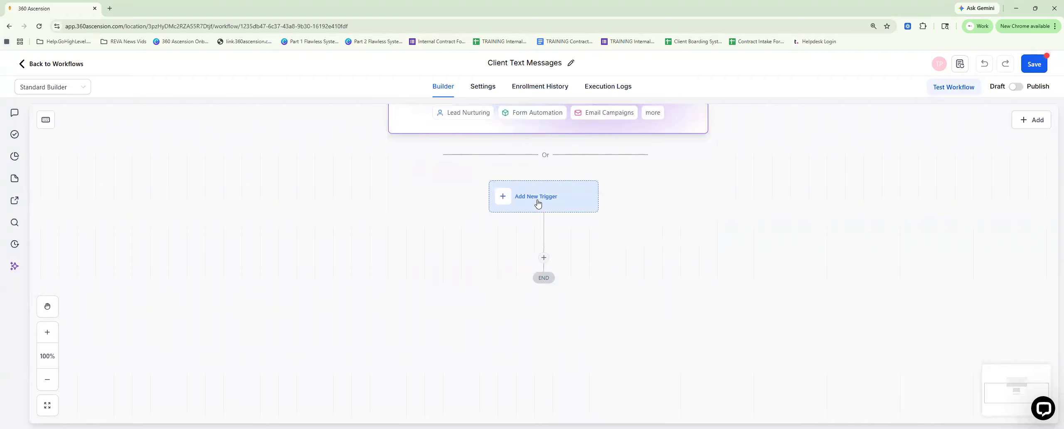
{"action": "left_click", "coordinate": [538, 203]}
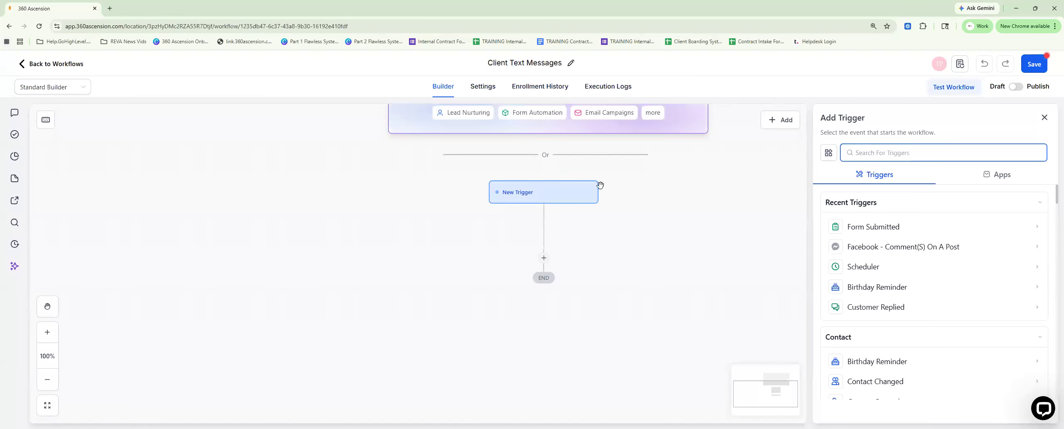
{"action": "left_click", "coordinate": [872, 152]}
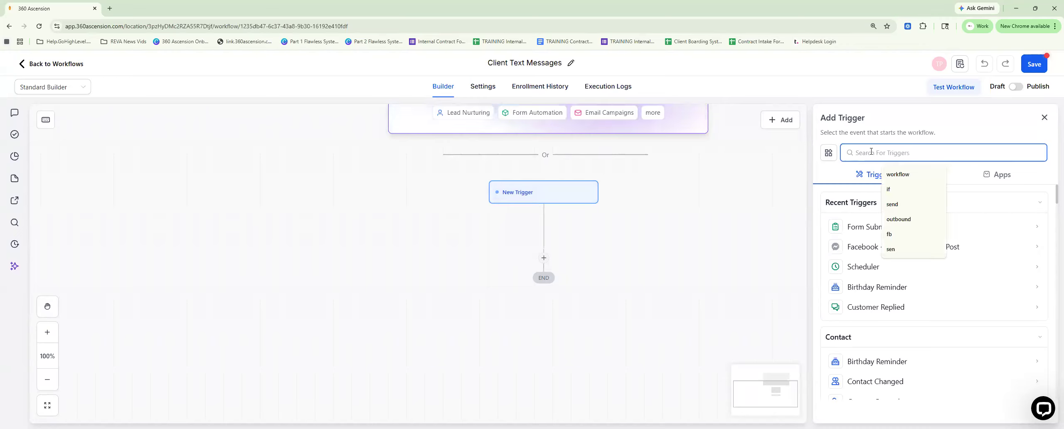
{"action": "type", "text": "tag"}
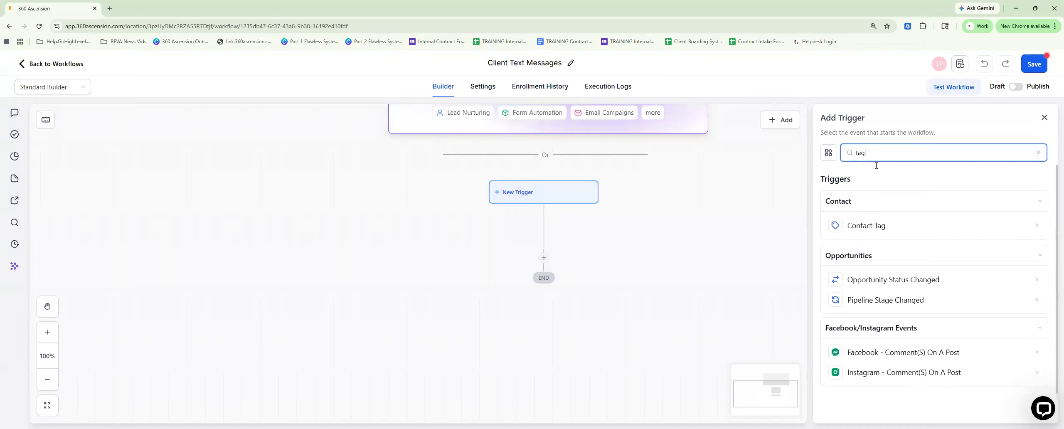
{"action": "left_click", "coordinate": [873, 225]}
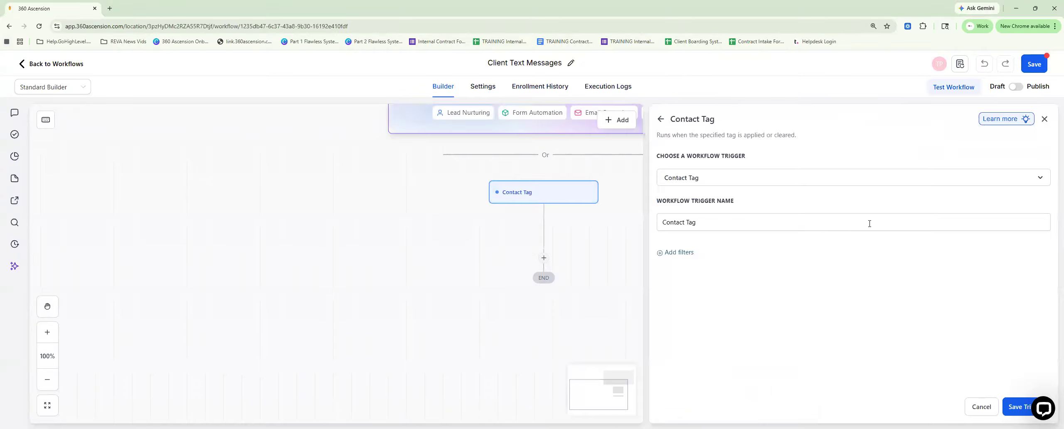
- Filter the Contact Tag trigger to Tag Added with the tag "new lead" and save the trigger
{"action": "left_click", "coordinate": [668, 254]}
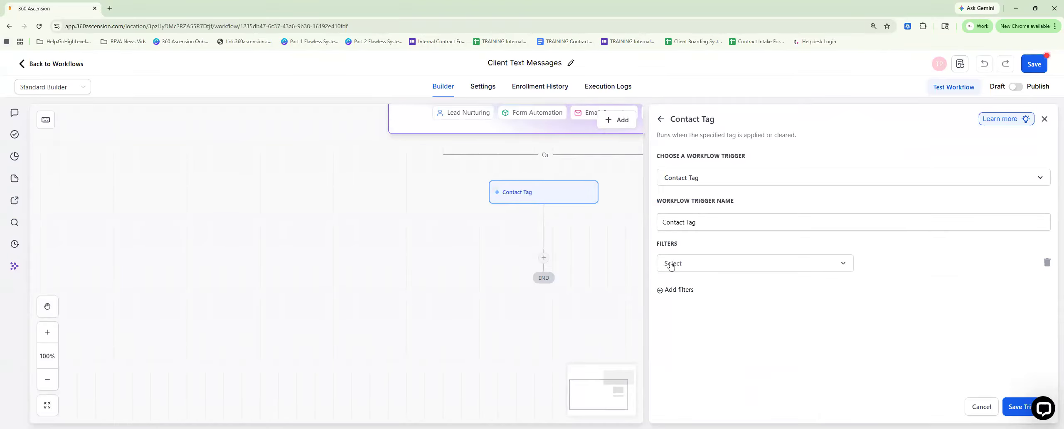
{"action": "left_click", "coordinate": [671, 265]}
{"action": "left_click", "coordinate": [682, 329]}
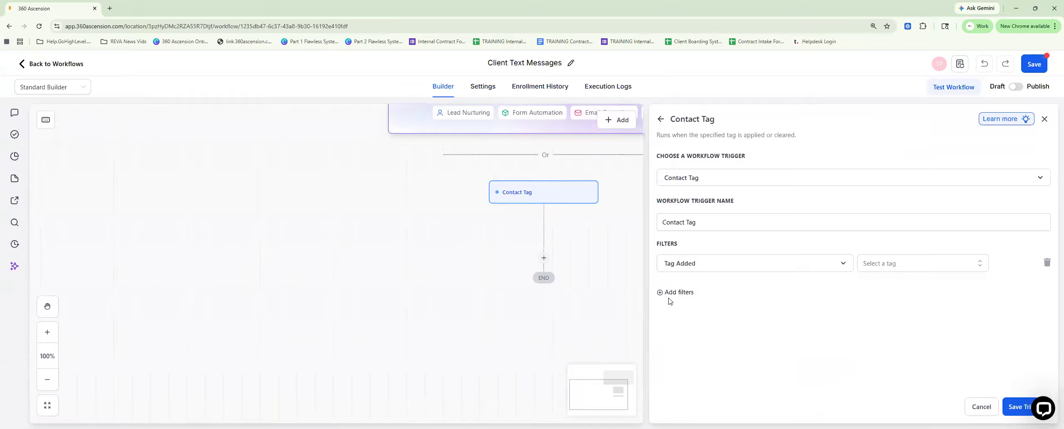
{"action": "left_click", "coordinate": [872, 266]}
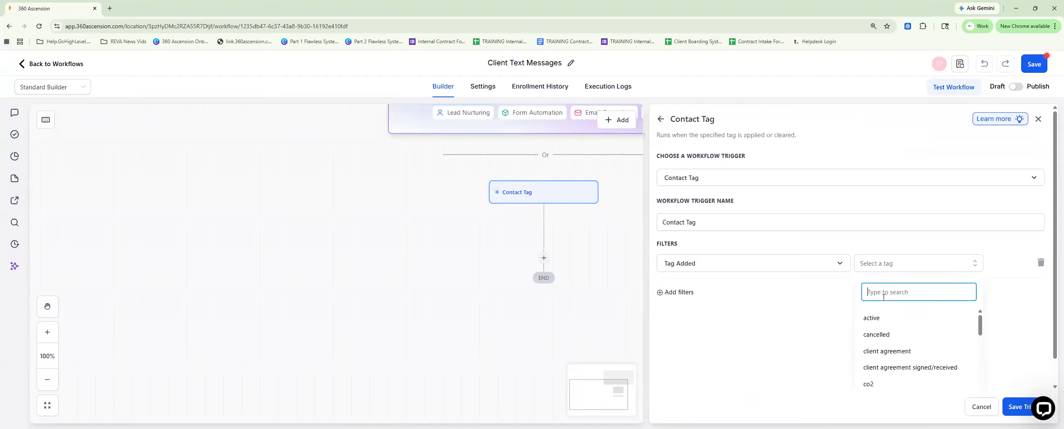
{"action": "type", "text": "new "}
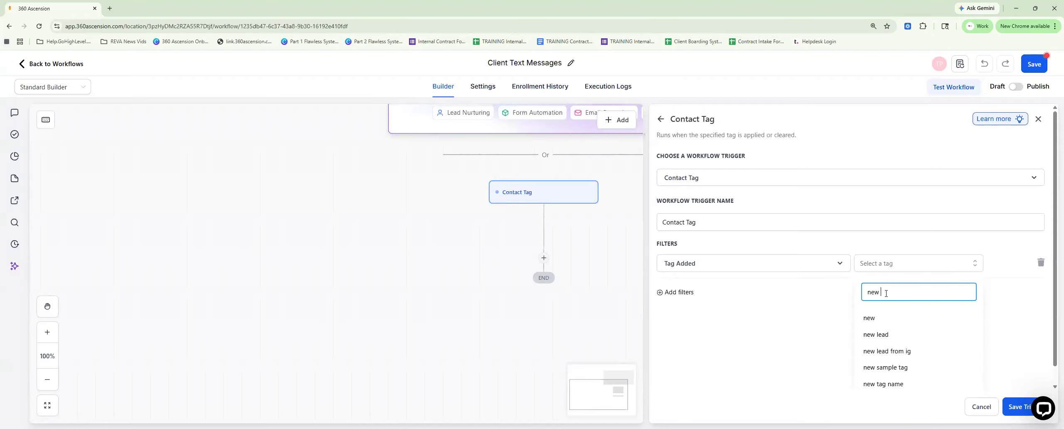
{"action": "type", "text": "lead"}
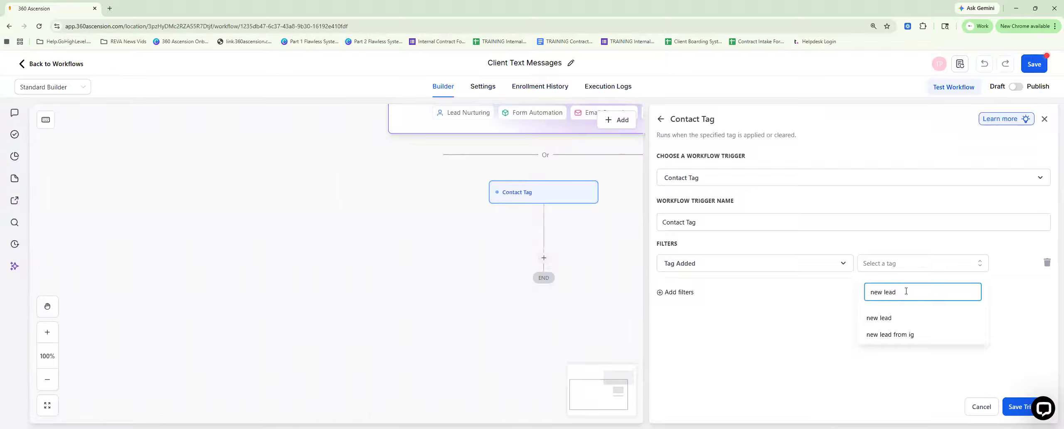
{"action": "key", "text": "BackSpace"}
{"action": "key", "text": "BackSpace"}
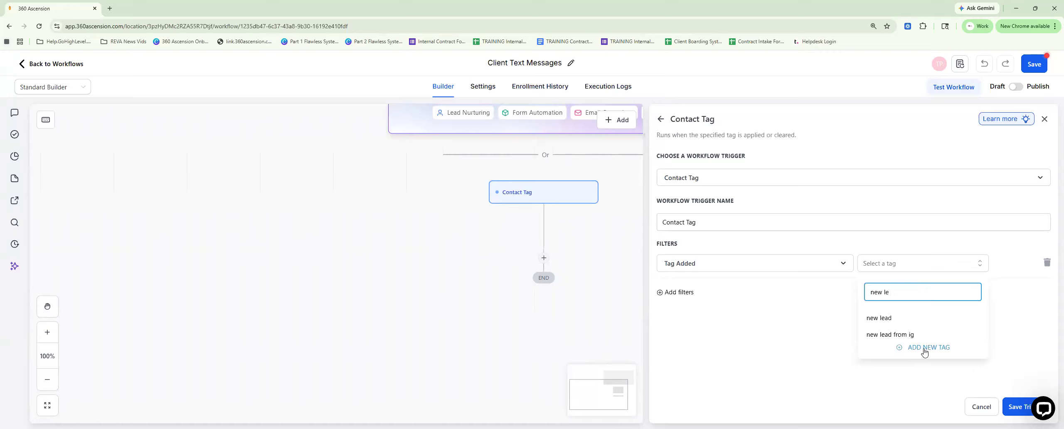
{"action": "type", "text": "ad"}
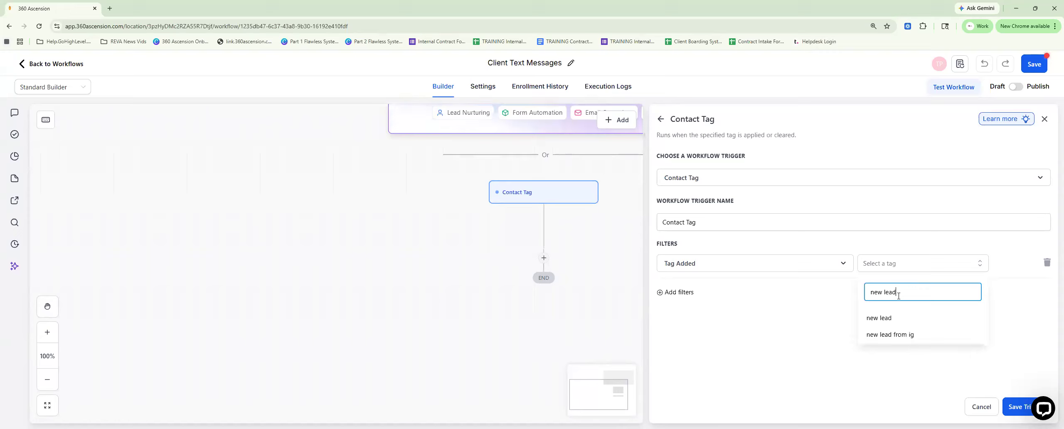
{"action": "left_click", "coordinate": [892, 319]}
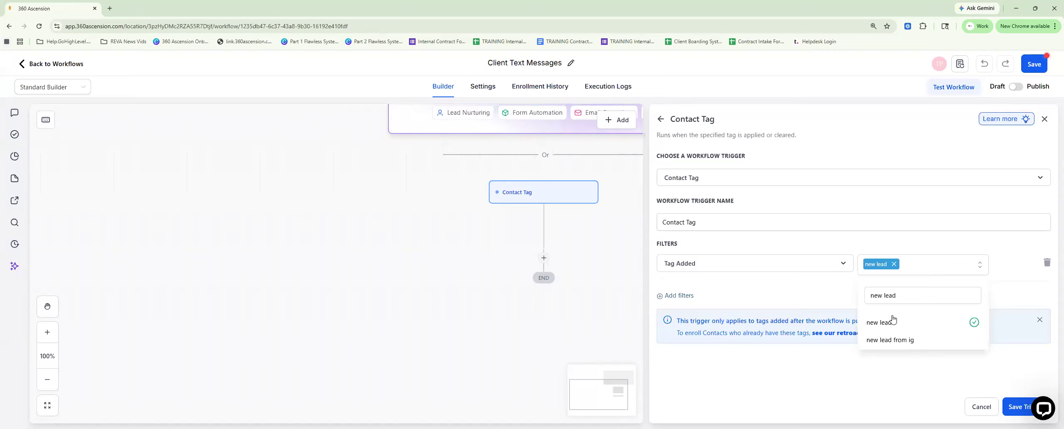
{"action": "left_click", "coordinate": [788, 296]}
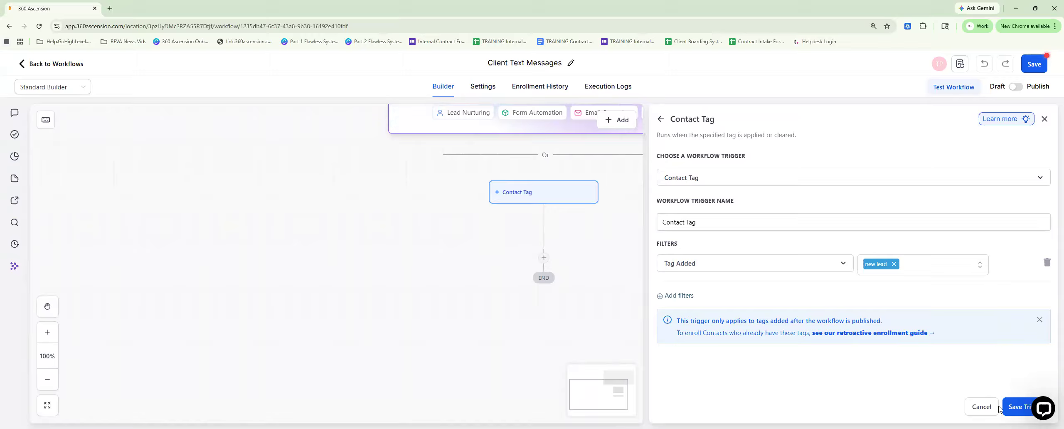
{"action": "left_click", "coordinate": [1020, 409]}
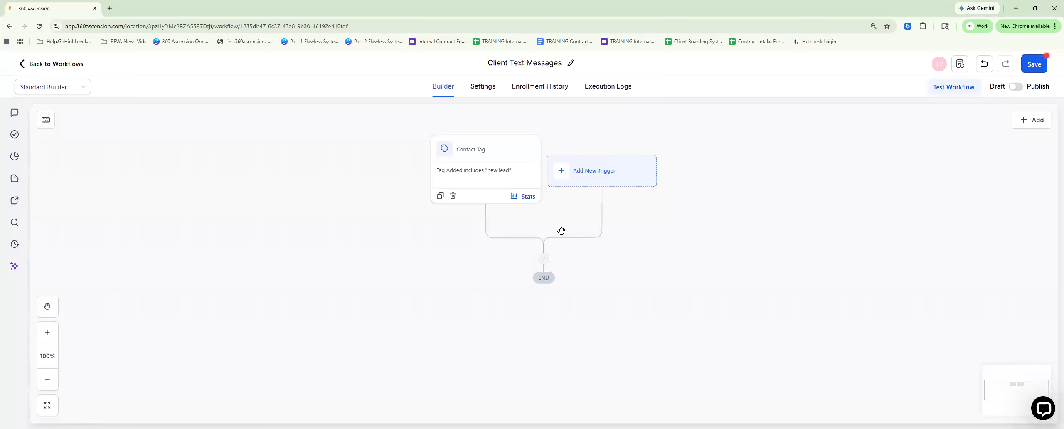
- Add a Send SMS action below the trigger, leaving its template unselected
{"action": "left_click", "coordinate": [544, 260]}
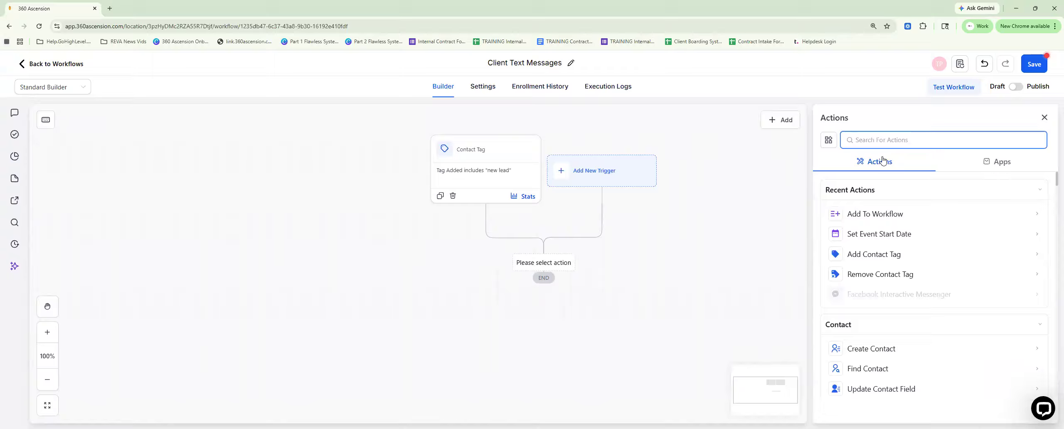
{"action": "type", "text": "sms"}
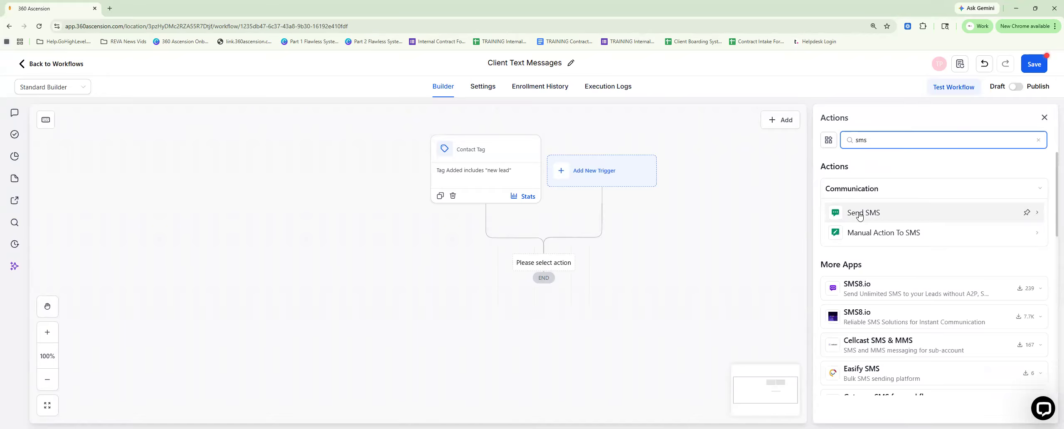
{"action": "left_click", "coordinate": [860, 214]}
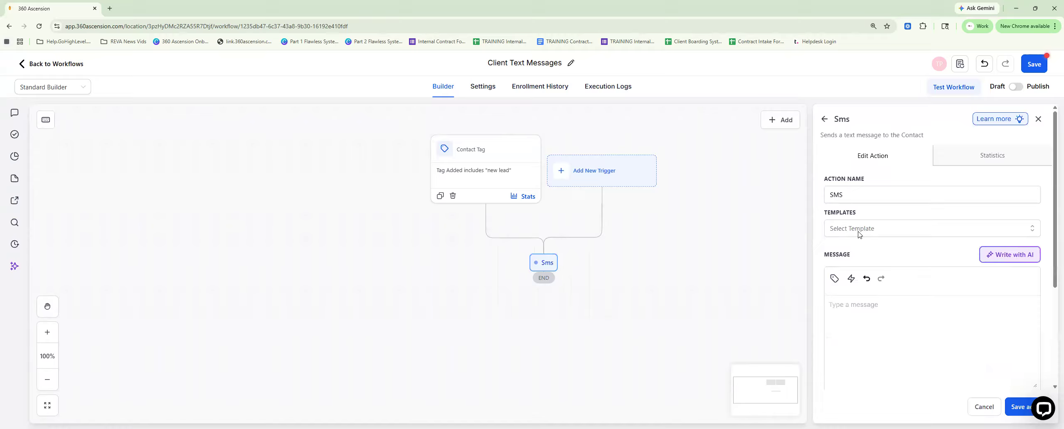
{"action": "left_click", "coordinate": [860, 231]}
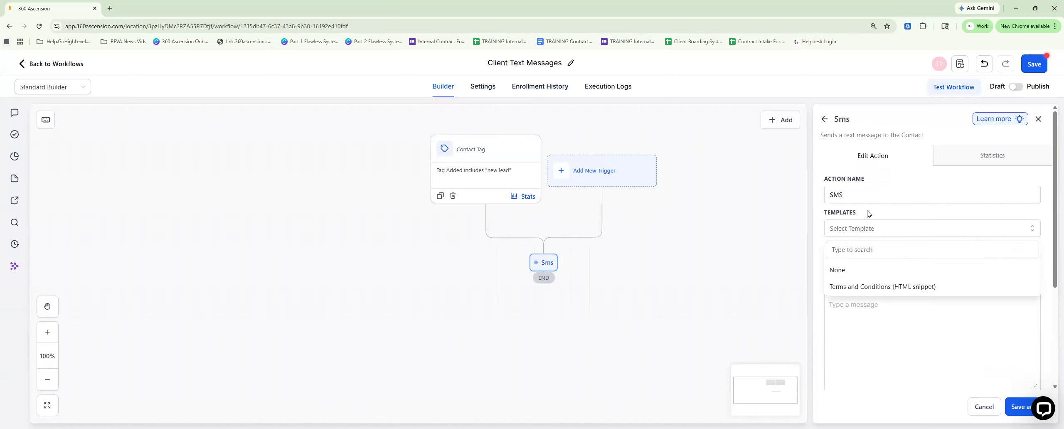
{"action": "left_click", "coordinate": [865, 229]}
- Start the SMS message with the greeting "Hi", the contact's First Name custom value and a comma
{"action": "left_click", "coordinate": [861, 309]}
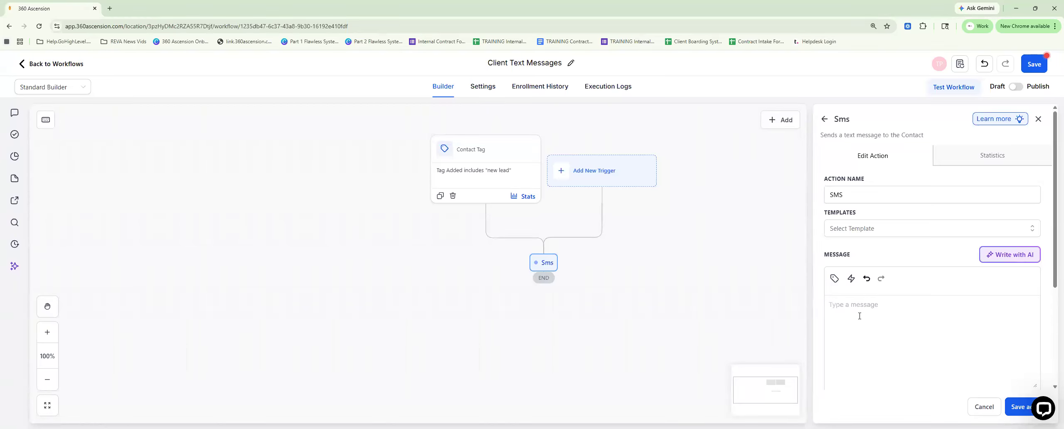
{"action": "type", "text": "Hi"}
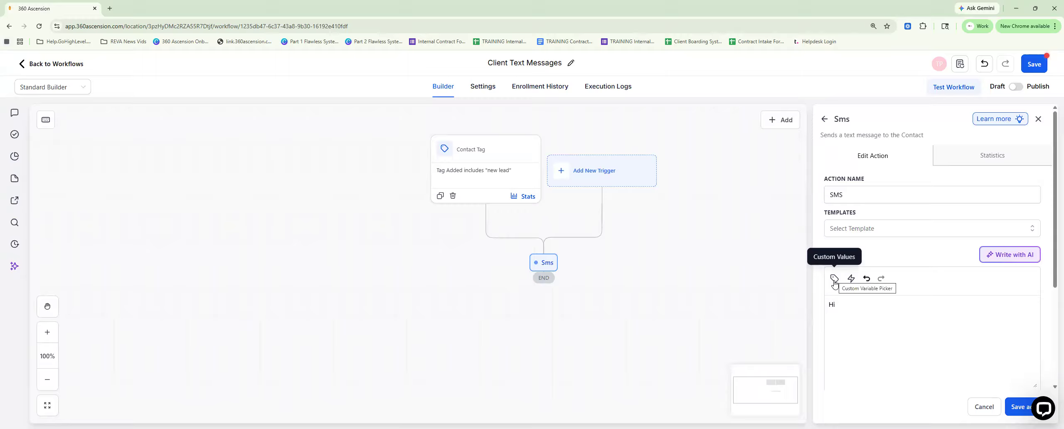
{"action": "left_click", "coordinate": [834, 283]}
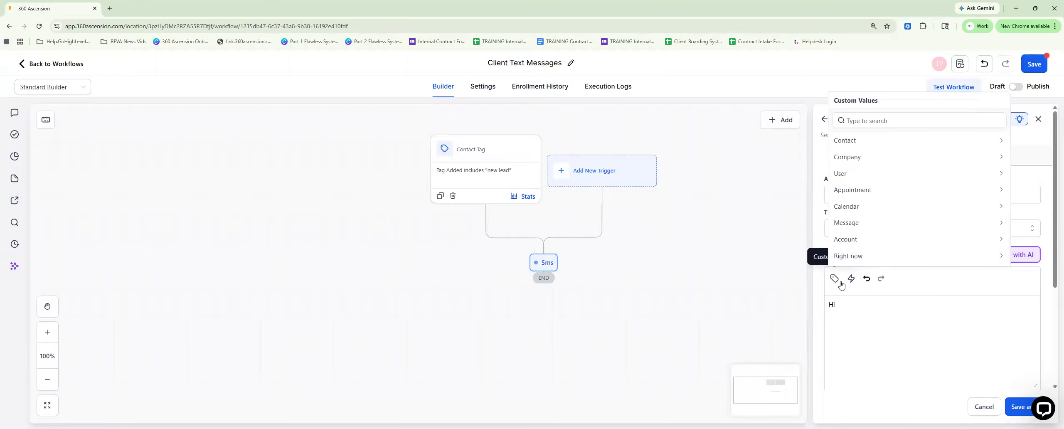
{"action": "scroll", "coordinate": [874, 162], "scroll_direction": "down", "scroll_amount": 2}
{"action": "scroll", "coordinate": [874, 162], "scroll_direction": "up", "scroll_amount": 2}
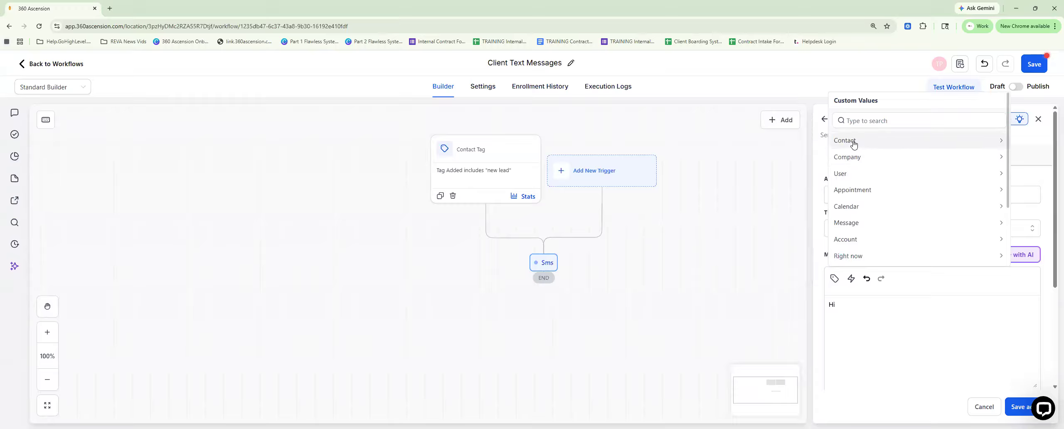
{"action": "left_click", "coordinate": [854, 144]}
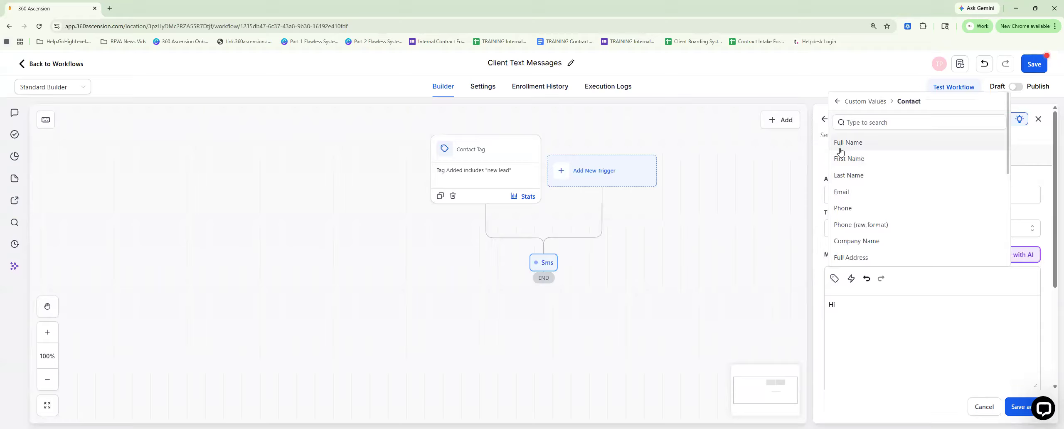
{"action": "left_click", "coordinate": [850, 159]}
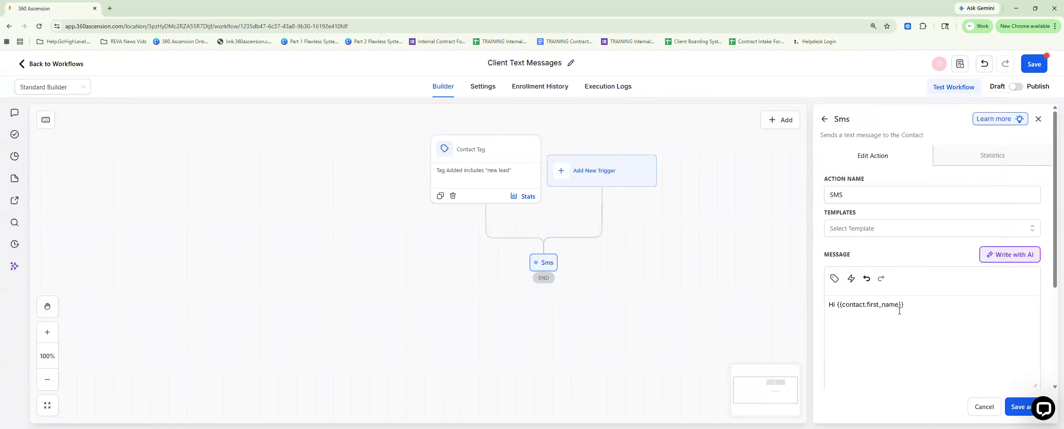
{"action": "type", "text": ","}
{"action": "type", "text": "Nice "}
{"action": "type", "text": "to me"}
{"action": "type", "text": " you"}
{"action": "type", "text": " at the "}
{"action": "type", "text": "networking"}
{"action": "type", "text": " event"}
{"action": "type", "text": ". Here is "}
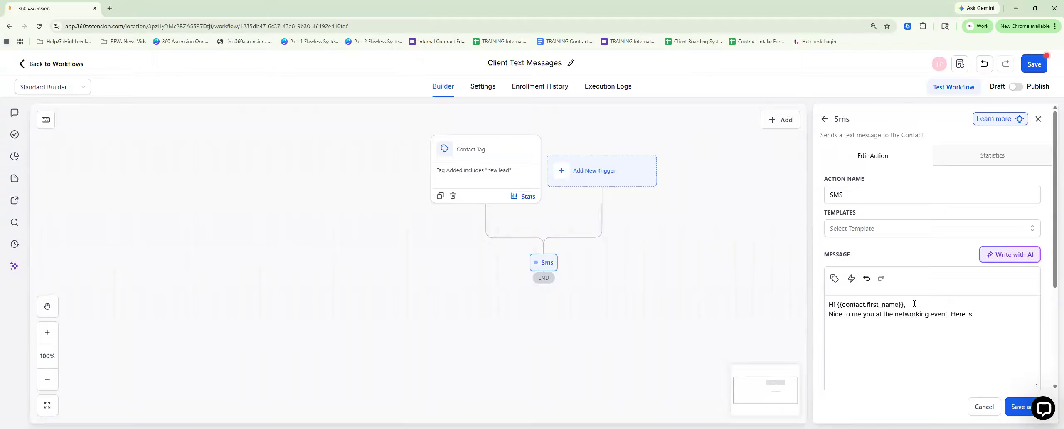
{"action": "type", "text": "a brochure of "}
{"action": "type", "text": "my services"}
{"action": "type", "text": ": w.."}
{"action": "type", "text": "w."}
{"action": "type", "text": "g"}
{"action": "type", "text": "oogle.com"}
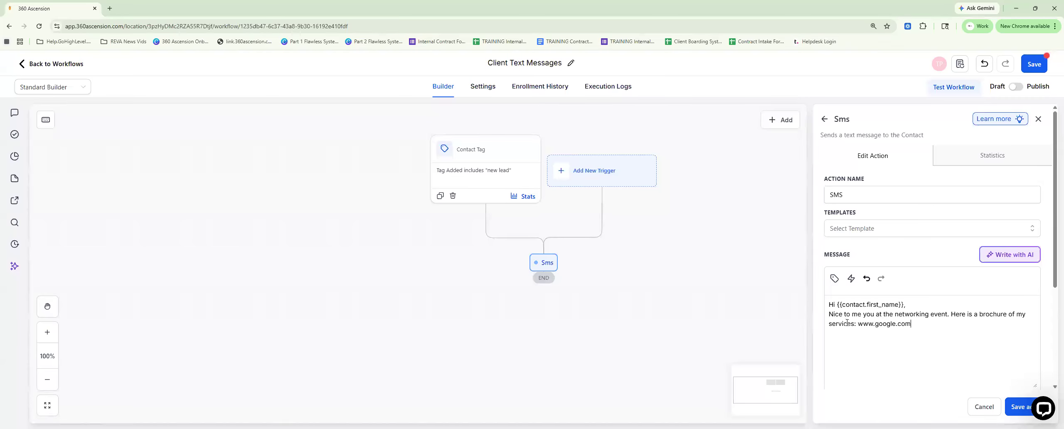
- Check the attachment options of the SMS action and save the action without an attachment
{"action": "scroll", "coordinate": [906, 334], "scroll_direction": "down", "scroll_amount": 2}
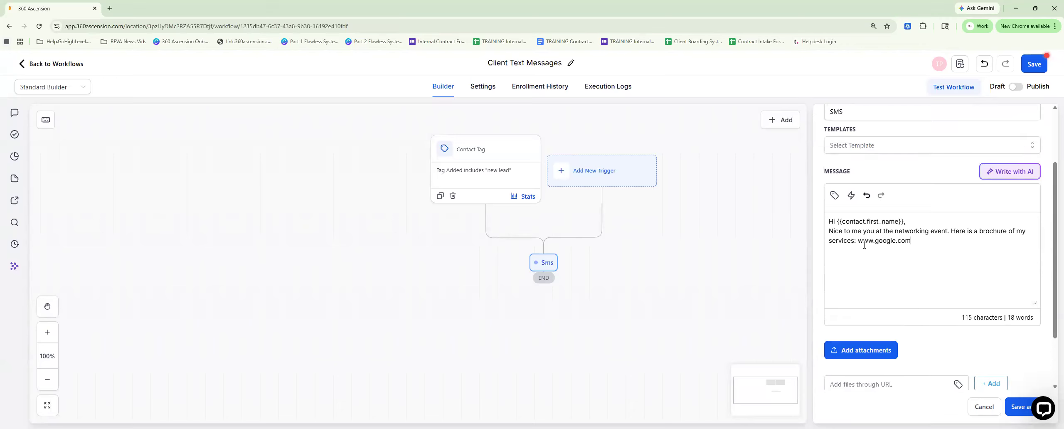
{"action": "left_click", "coordinate": [853, 352]}
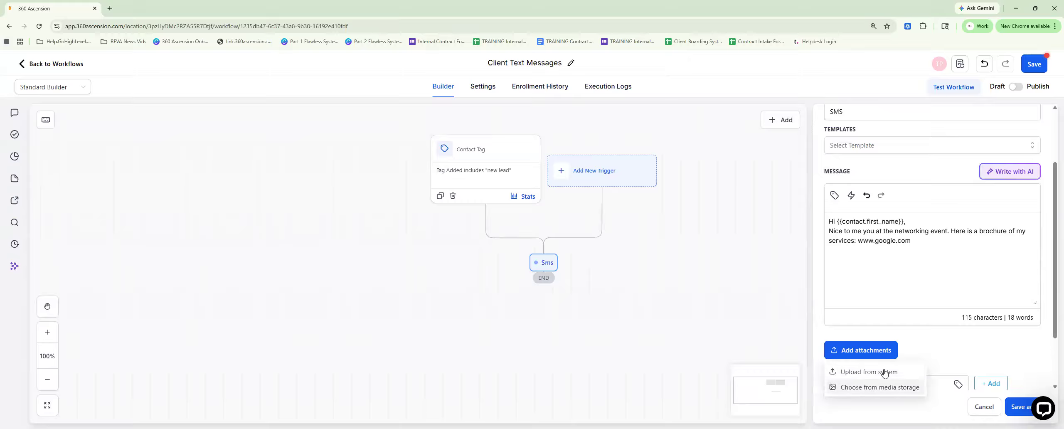
{"action": "left_click", "coordinate": [941, 335]}
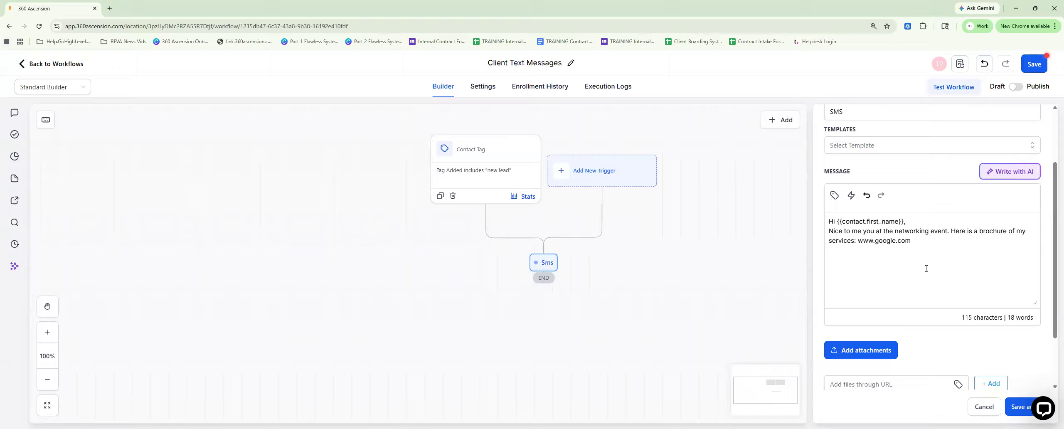
{"action": "scroll", "coordinate": [929, 347], "scroll_direction": "down", "scroll_amount": 2}
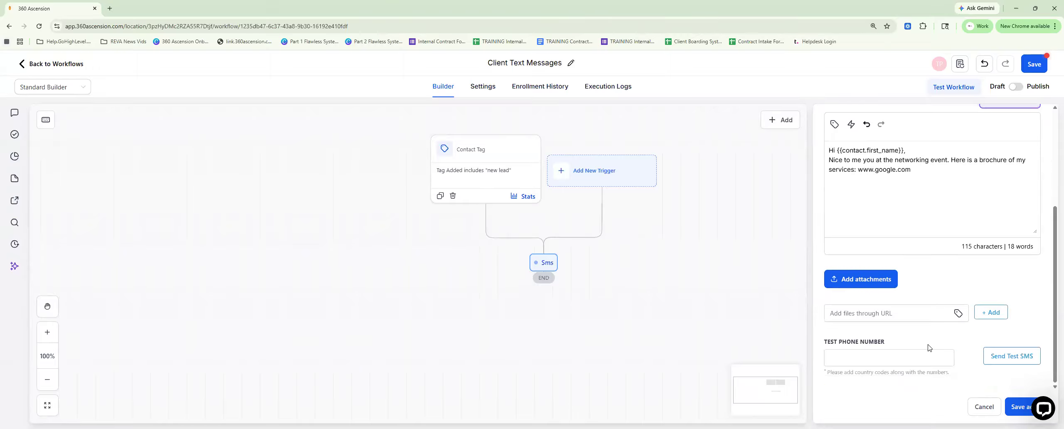
{"action": "left_click", "coordinate": [1020, 407]}
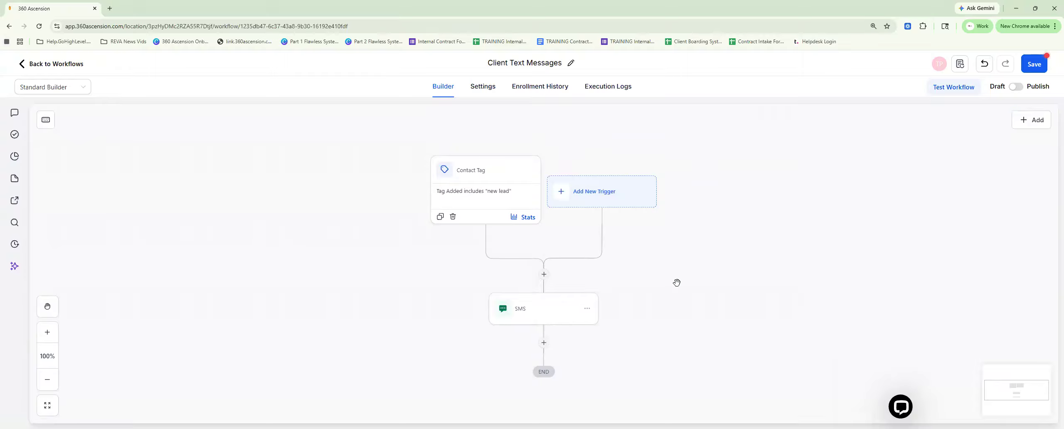